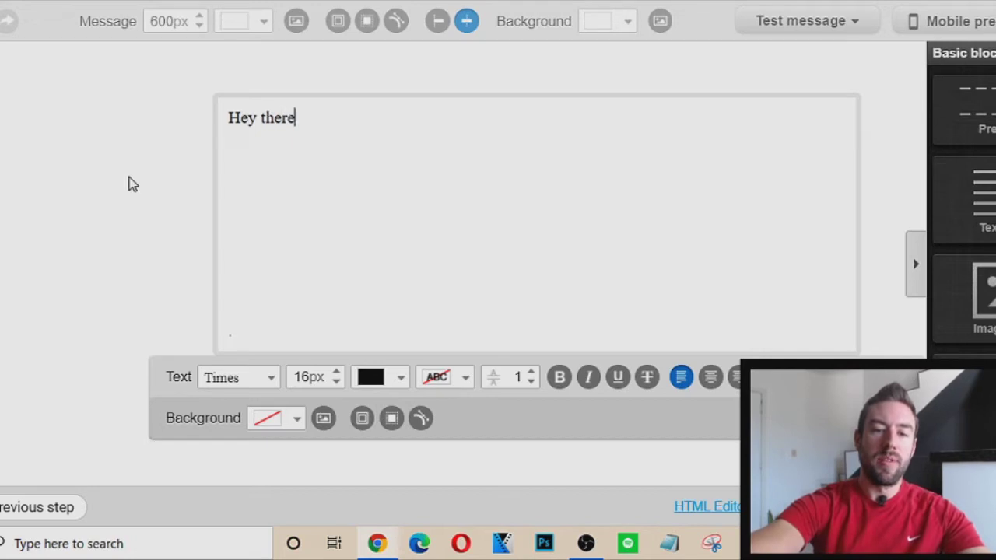
Complete the email's greeting line as "Hey there my friend," and start an empty paragraph below it.
type("my friendm")
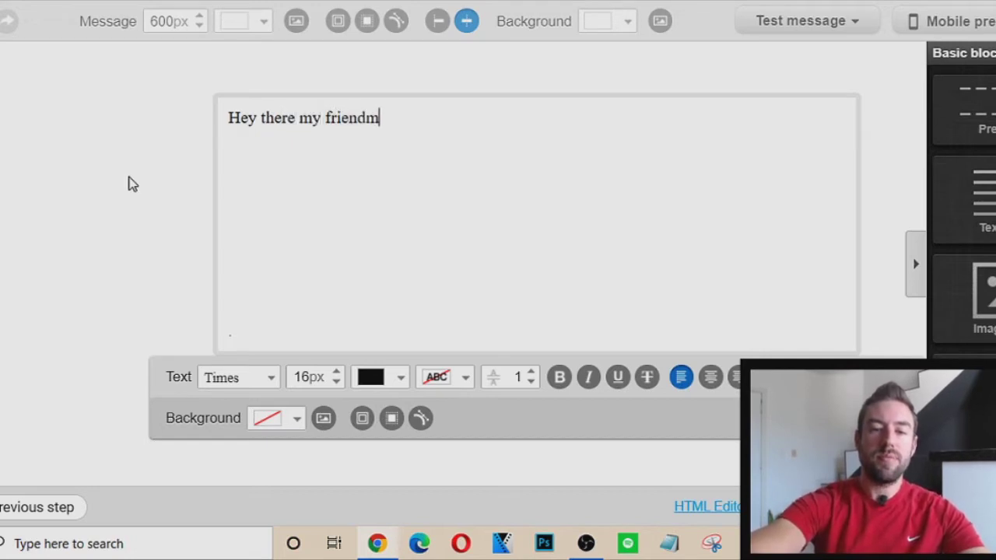
key("BackSpace")
type(",")
key("Return")
type("Ear")
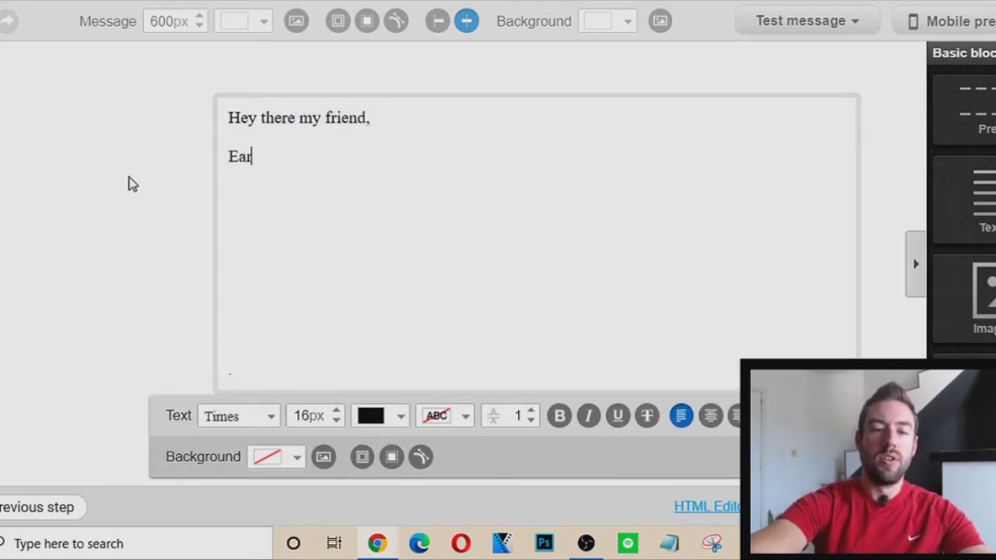
key("BackSpace")
key("BackSpace")
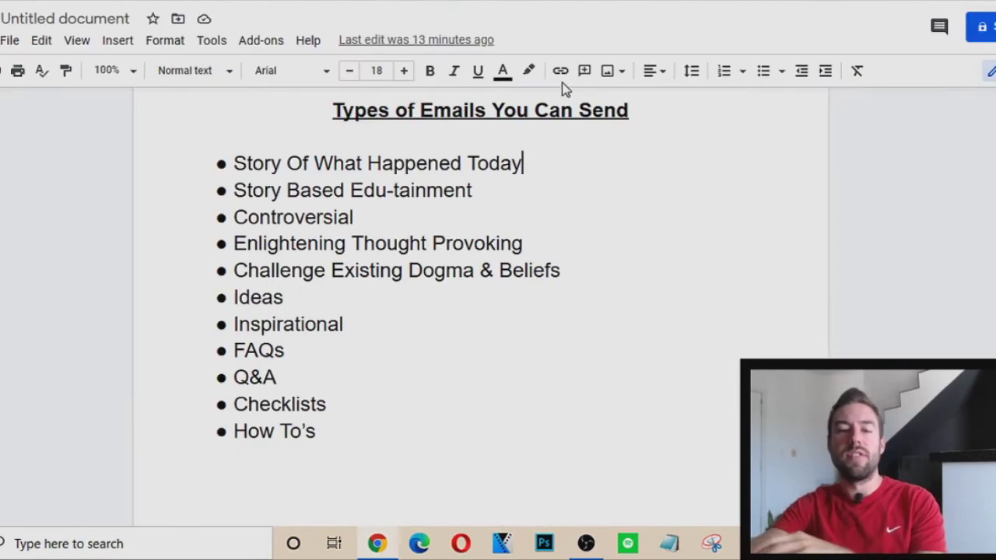
Switch to the Google Docs document and review the "Types of Emails You Can Send" list through the Controversial entry.
scroll(553, 129, "down", 2)
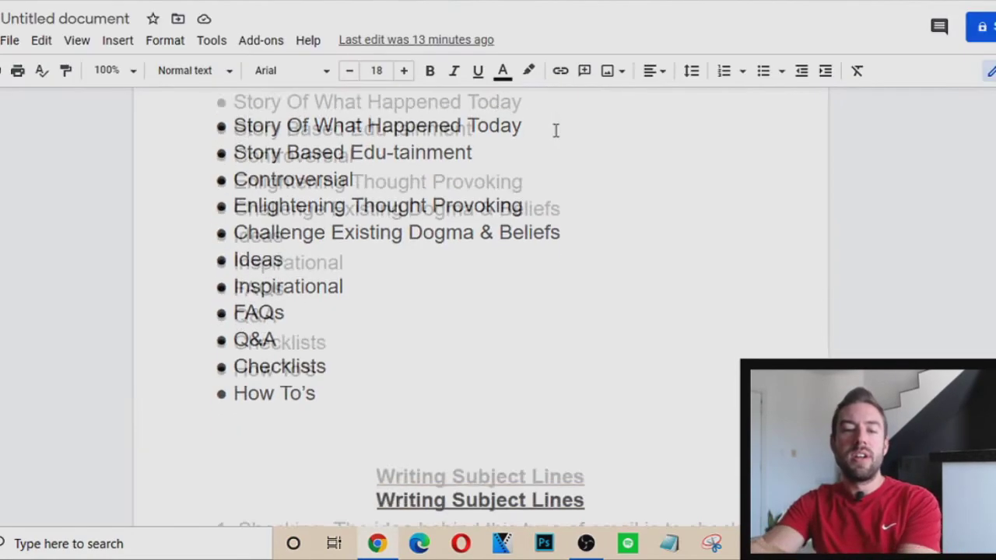
scroll(352, 181, "up", 1)
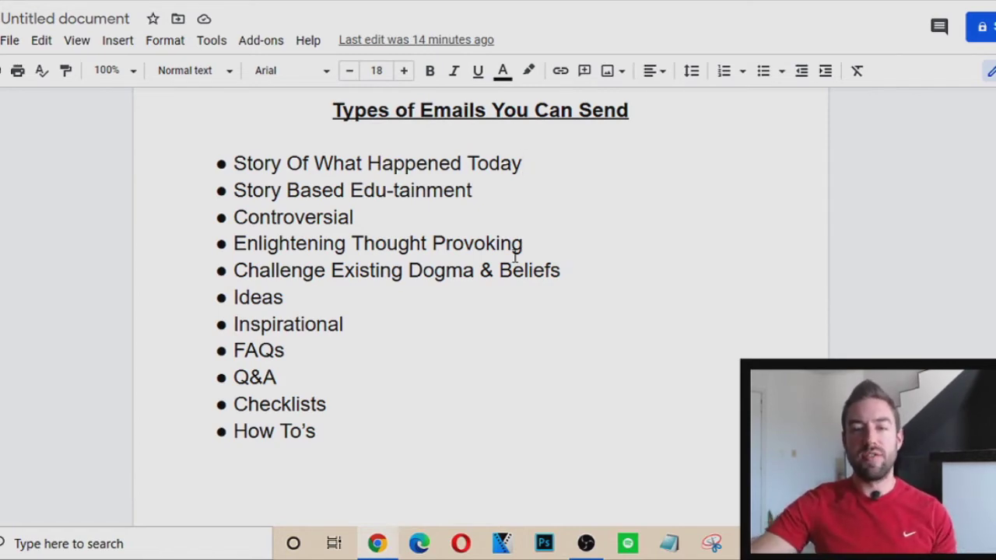
scroll(515, 257, "down", 1)
left_click_drag(233, 133, 411, 129)
left_click(396, 210)
scroll(460, 282, "up", 1)
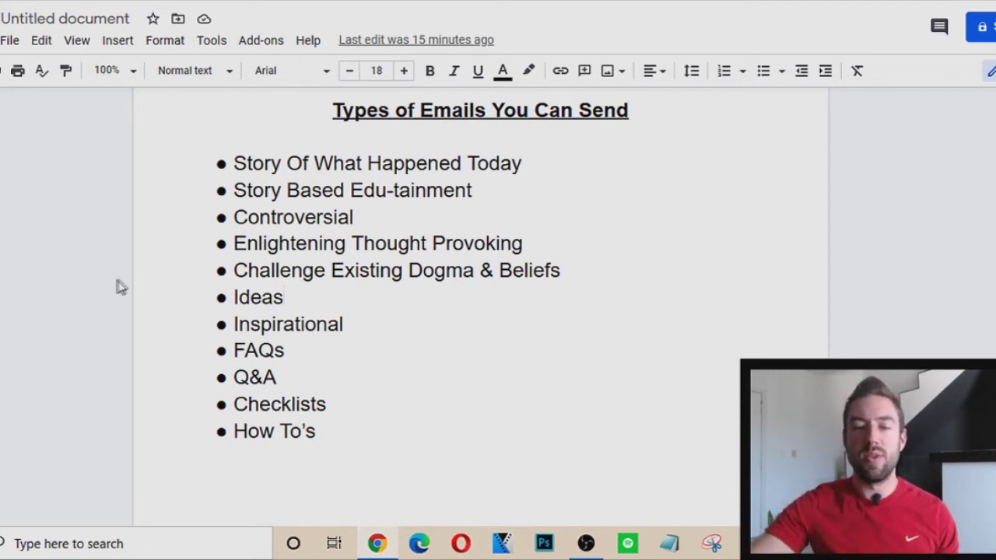
Examine the "Enlightening Thought Provoking" entry in the document's list of email types.
scroll(195, 233, "down", 2)
left_click_drag(234, 159, 518, 159)
left_click(520, 160)
scroll(191, 274, "up", 2)
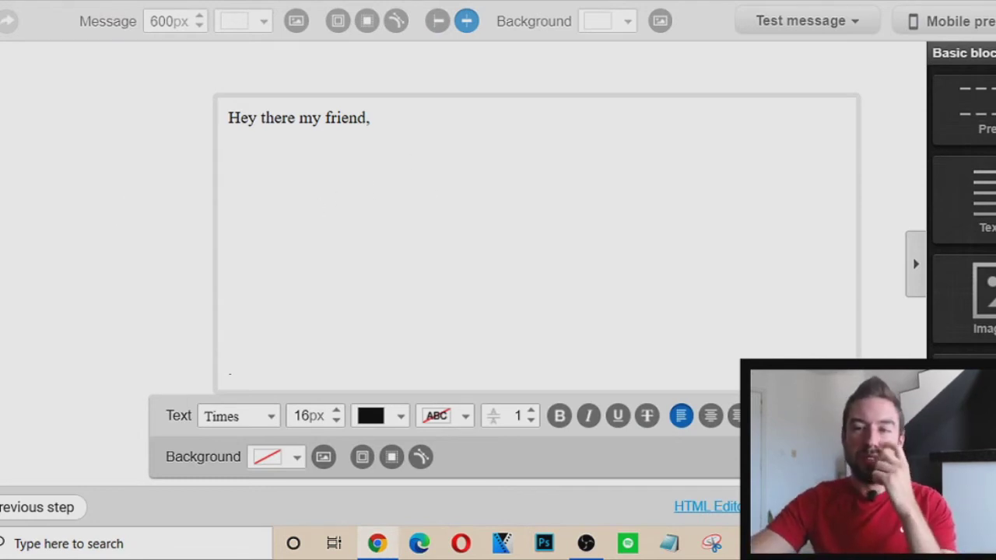
key("alt+Tab")
left_click_drag(235, 245, 522, 246)
left_click(522, 244)
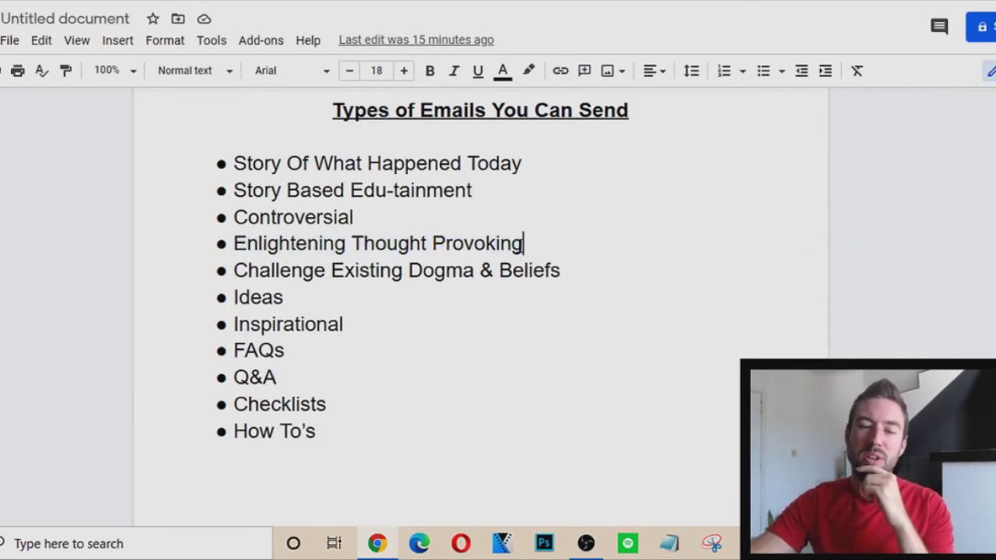
Compare the "Challenge Existing Dogma & Beliefs" email type with the "Why XYZ Is Wrong" approach under Writing Subject Lines.
scroll(495, 273, "down", 2)
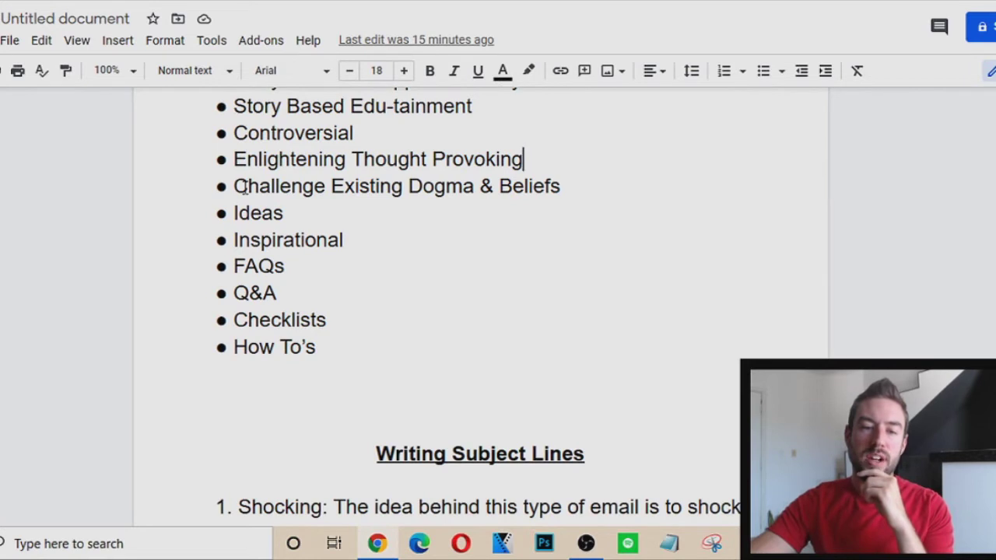
left_click_drag(232, 186, 566, 187)
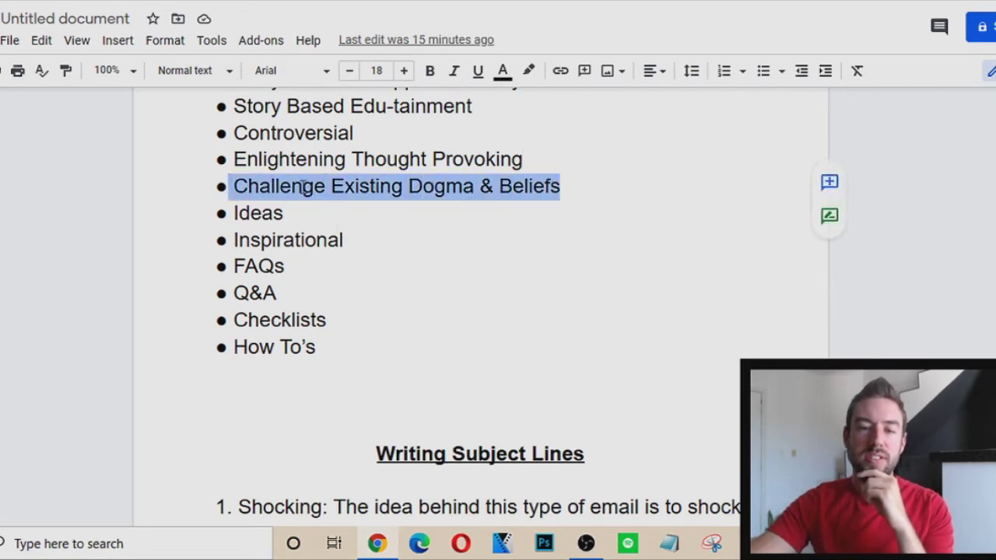
left_click(484, 196)
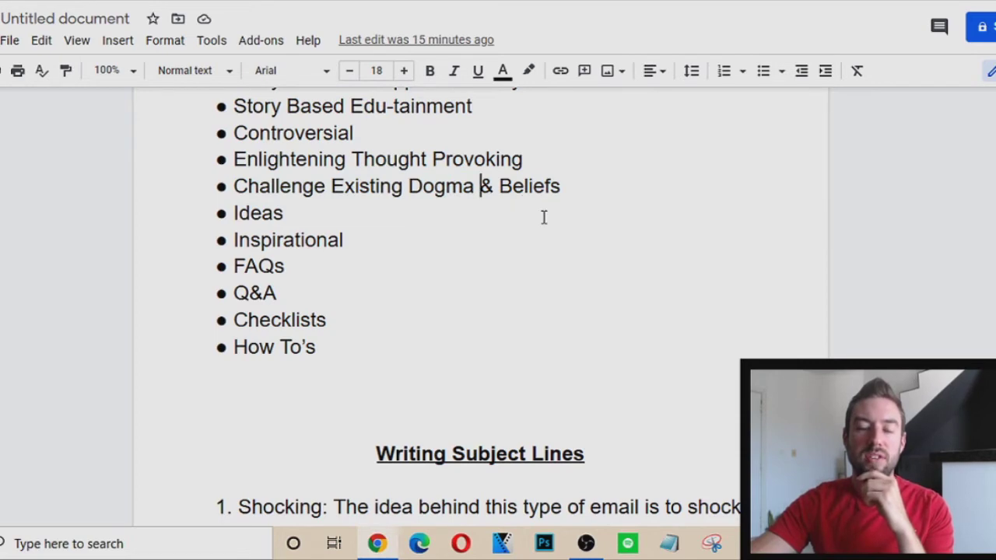
scroll(542, 216, "down", 5)
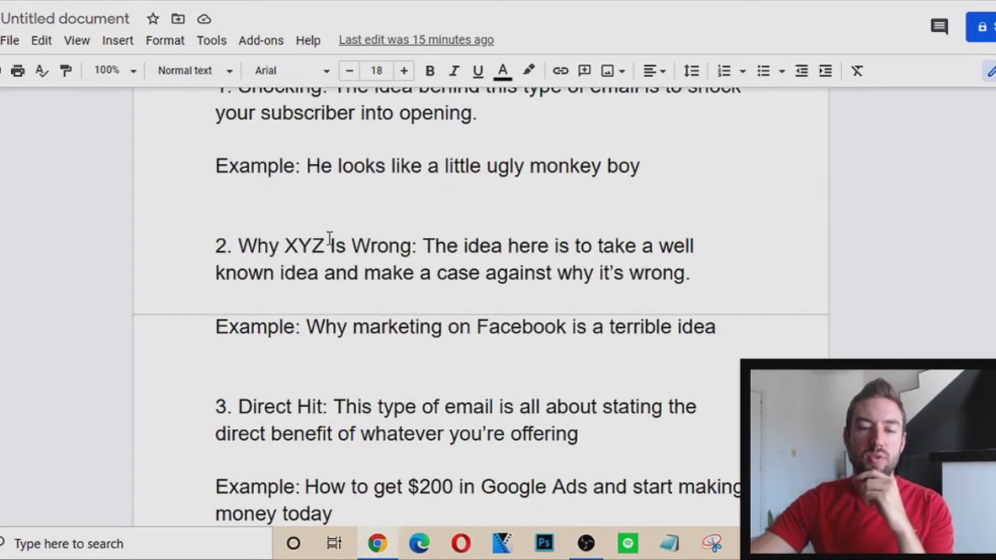
left_click_drag(231, 246, 406, 246)
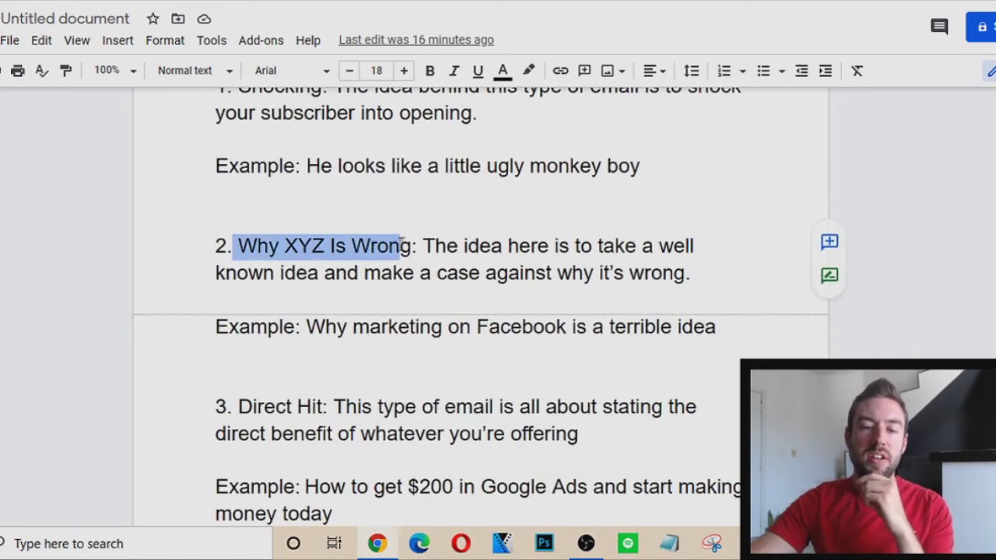
left_click(405, 246)
scroll(389, 241, "up", 5)
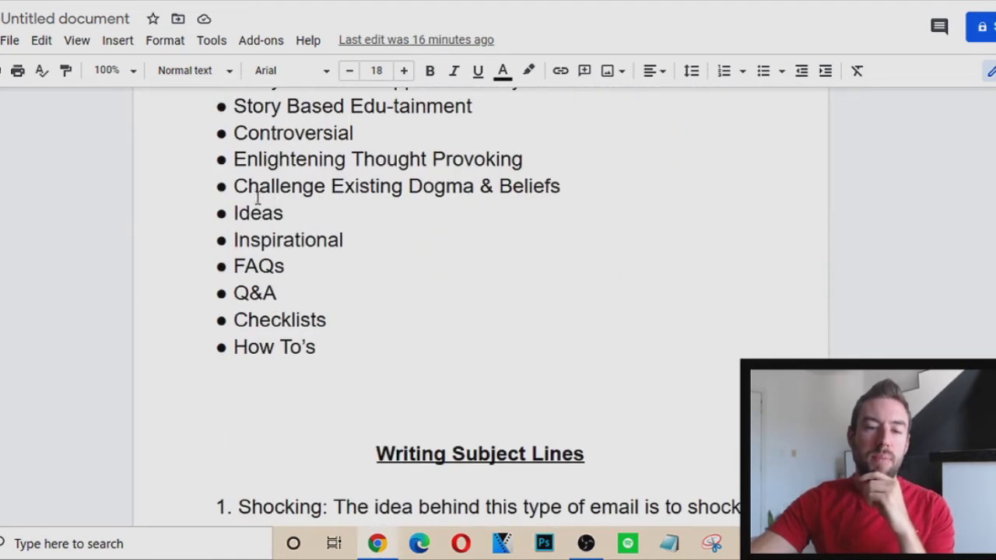
left_click_drag(234, 186, 583, 182)
left_click(552, 193)
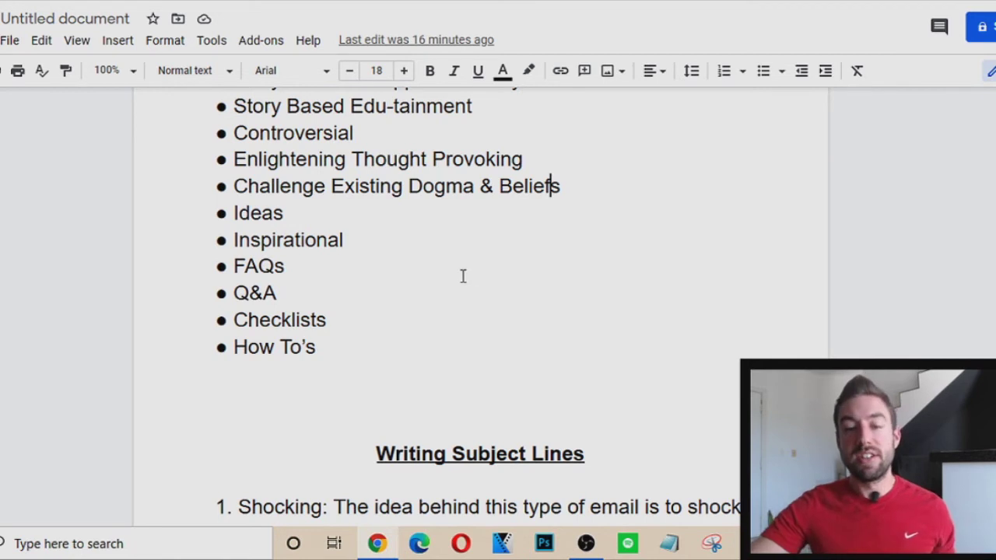
Review the Ideas, Inspirational and FAQs entries in the list of email types.
left_click_drag(234, 214, 307, 208)
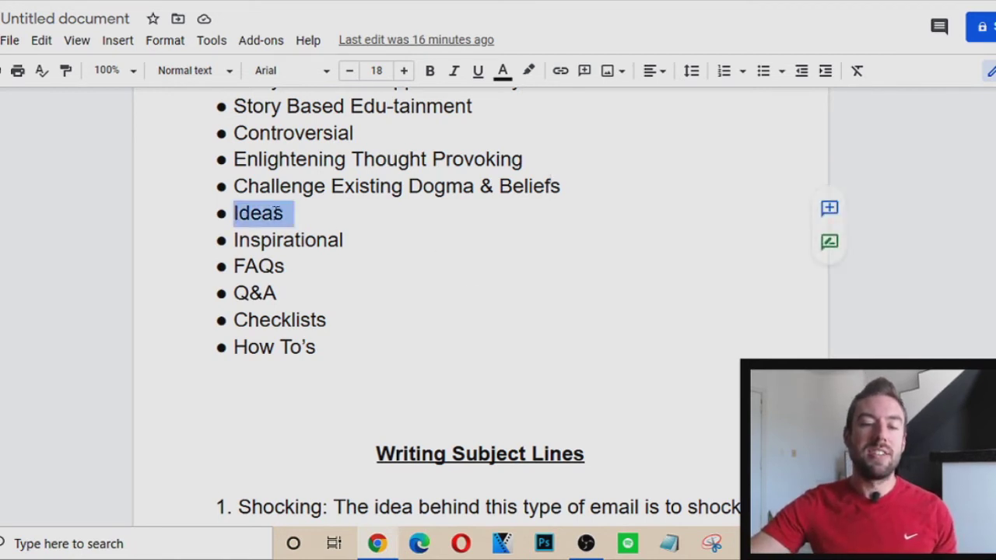
left_click(274, 213)
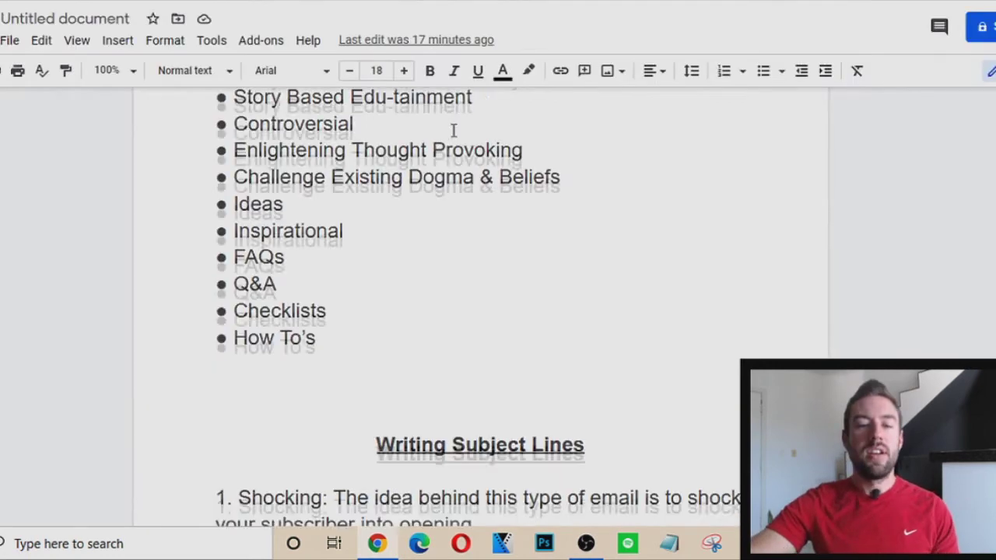
scroll(452, 131, "down", 1)
left_click_drag(237, 156, 358, 155)
left_click(358, 156)
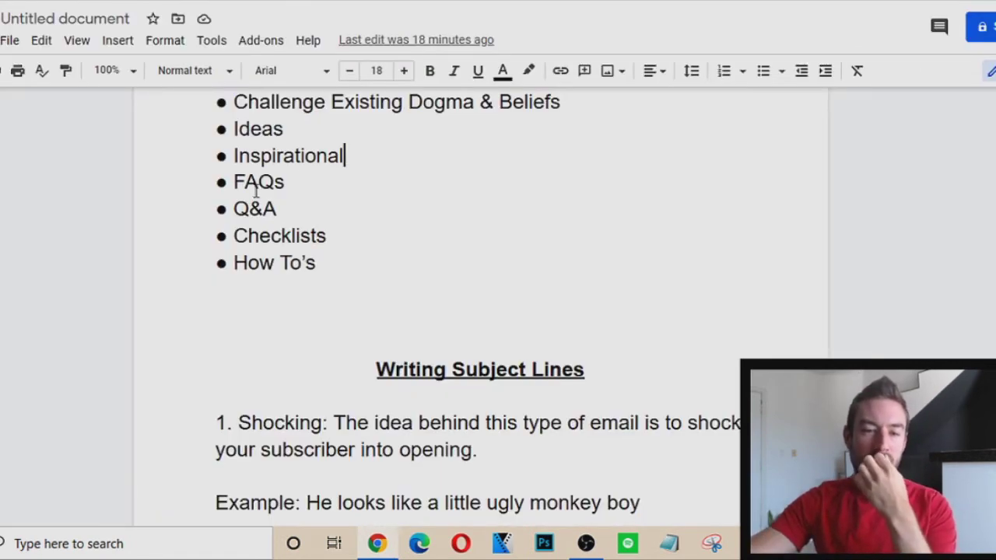
double_click(258, 182)
left_click(286, 181)
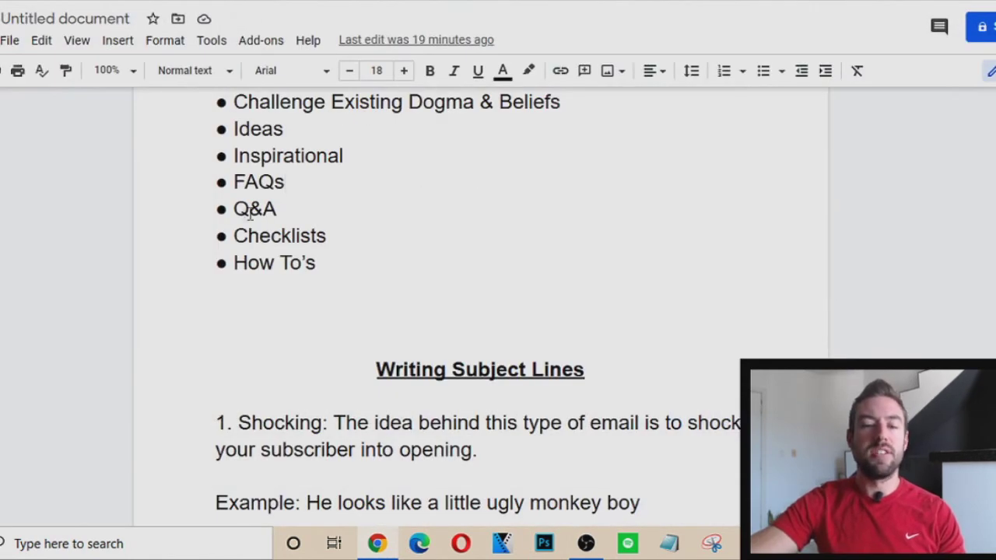
Review the Q&A, Checklists and How To's entries at the end of the email types list.
left_click_drag(233, 209, 285, 204)
left_click(282, 235)
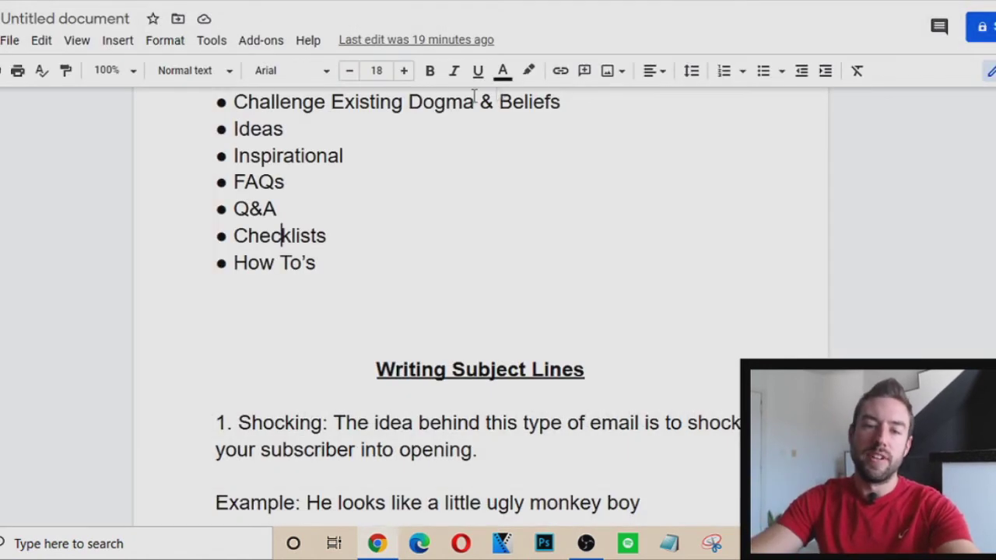
scroll(473, 95, "down", 1)
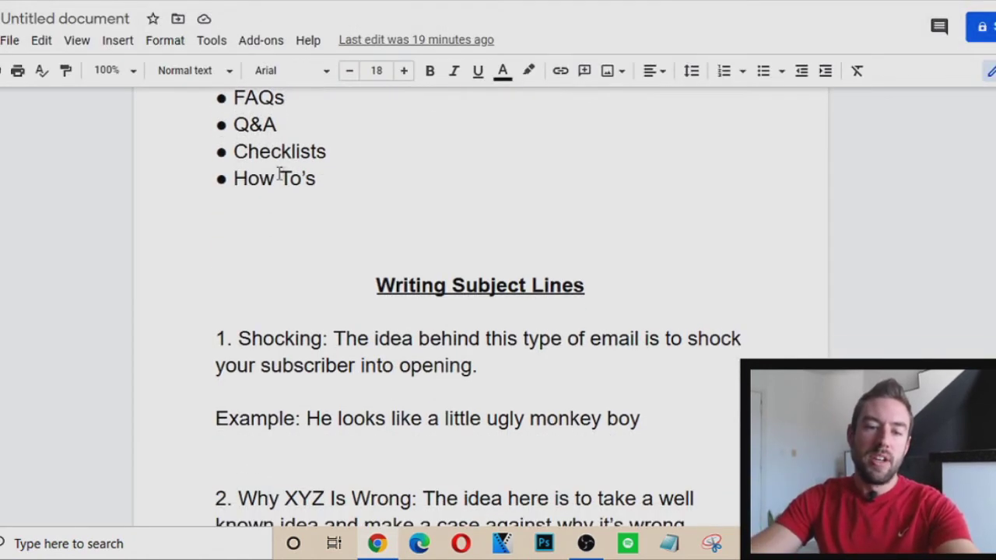
left_click_drag(231, 178, 334, 178)
left_click(294, 249)
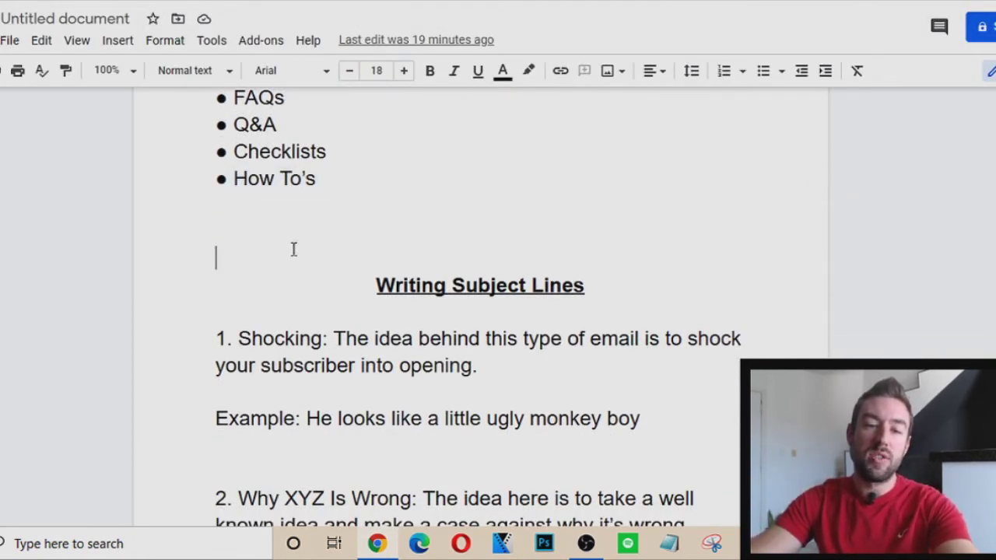
scroll(293, 249, "up", 1)
left_click_drag(233, 237, 340, 235)
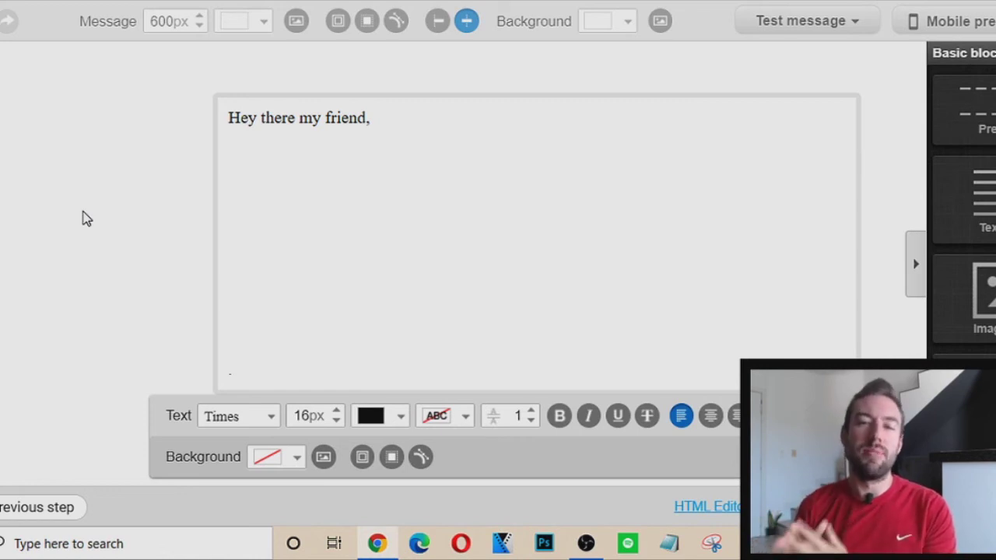
Add the placeholder body text "Bla, bla, bla," below the email's greeting, followed by blank lines.
key("Return")
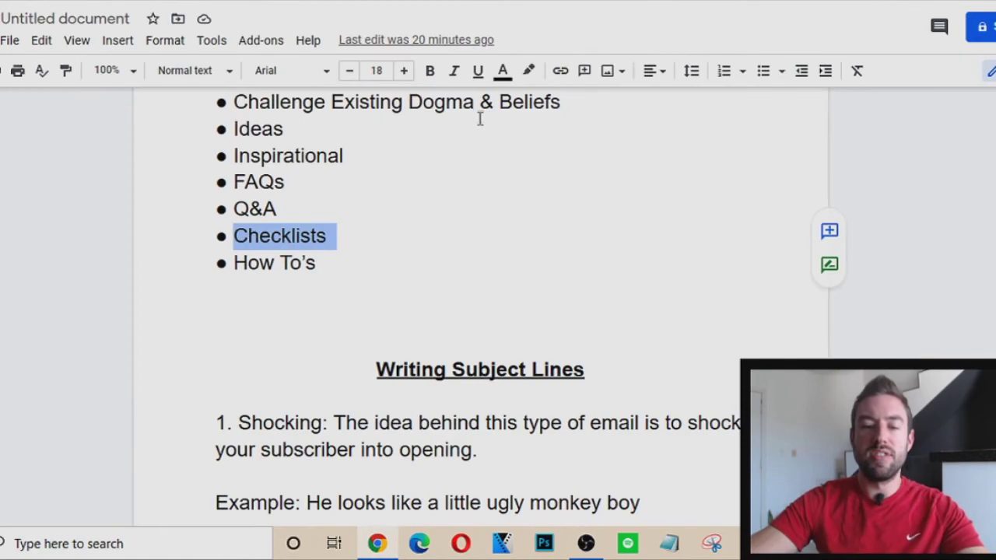
scroll(388, 336, "down", 3)
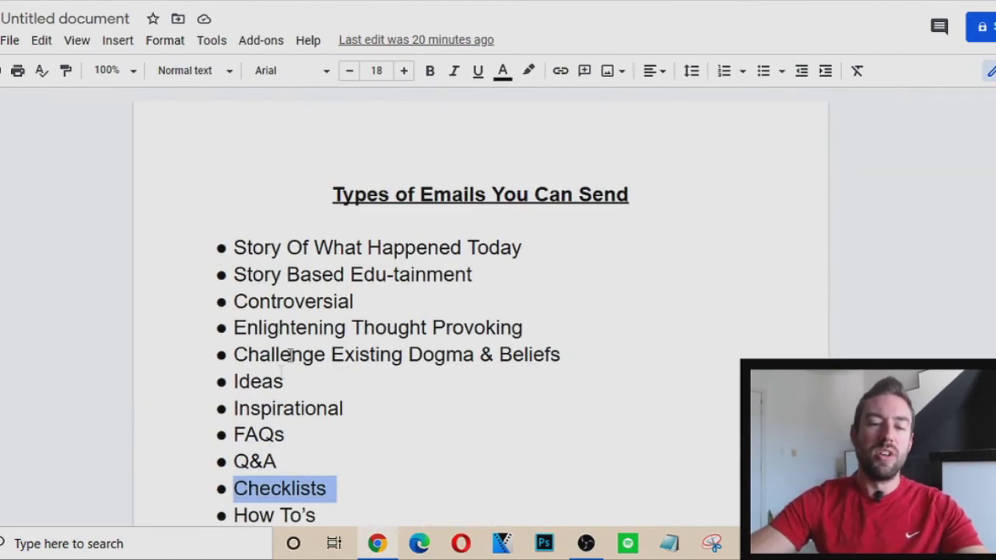
scroll(289, 351, "down", 2)
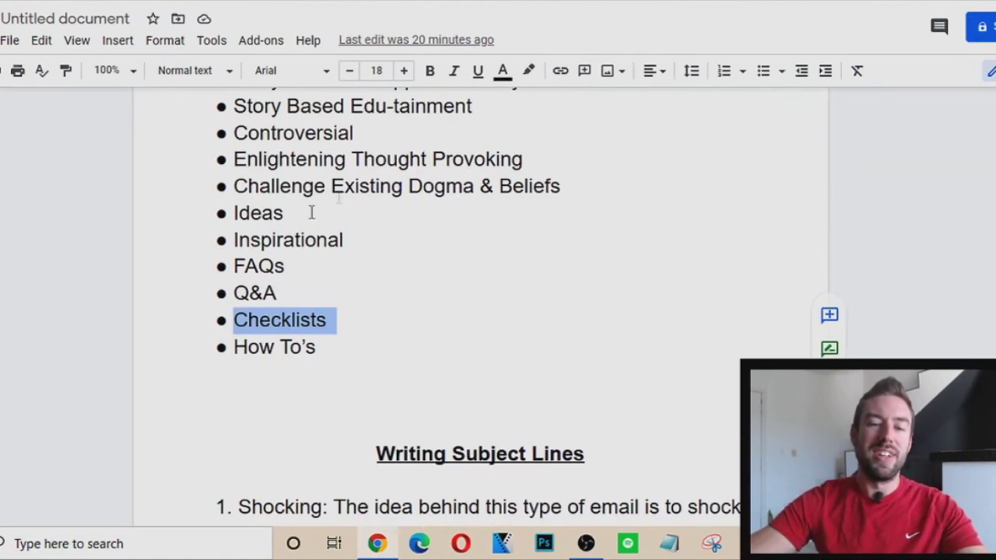
scroll(324, 129, "up", 1)
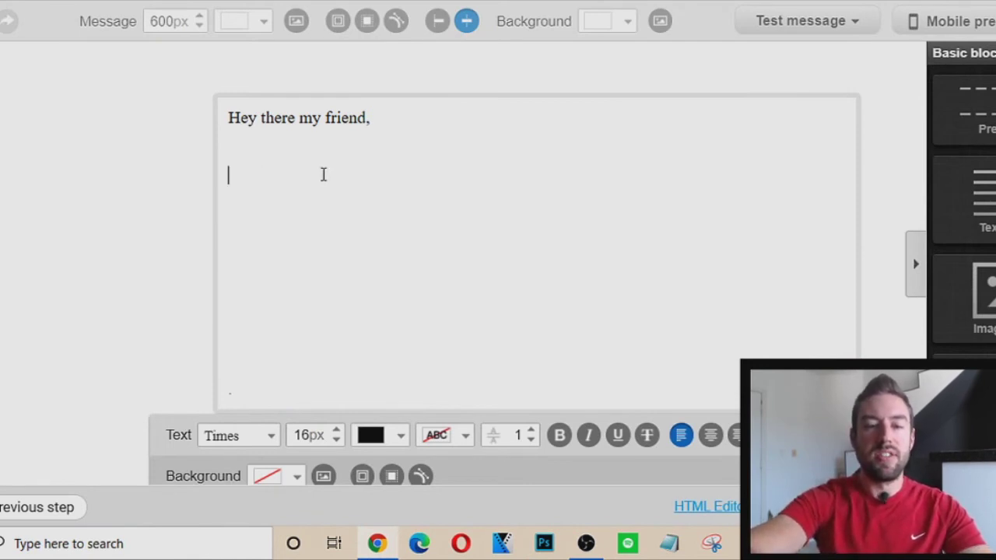
type("Bla, bla, lb")
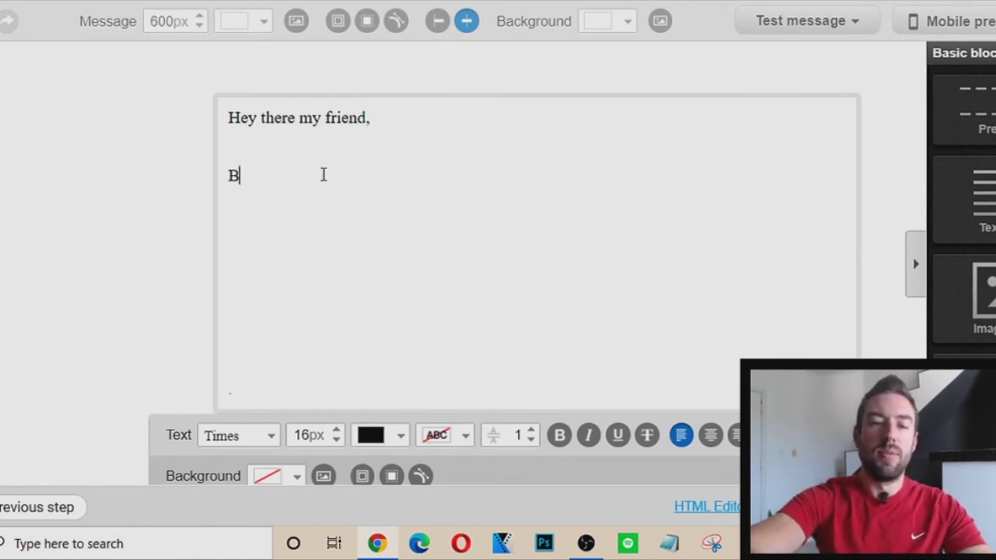
key("BackSpace")
key("BackSpace")
type("bla,")
key("Return")
key("Return")
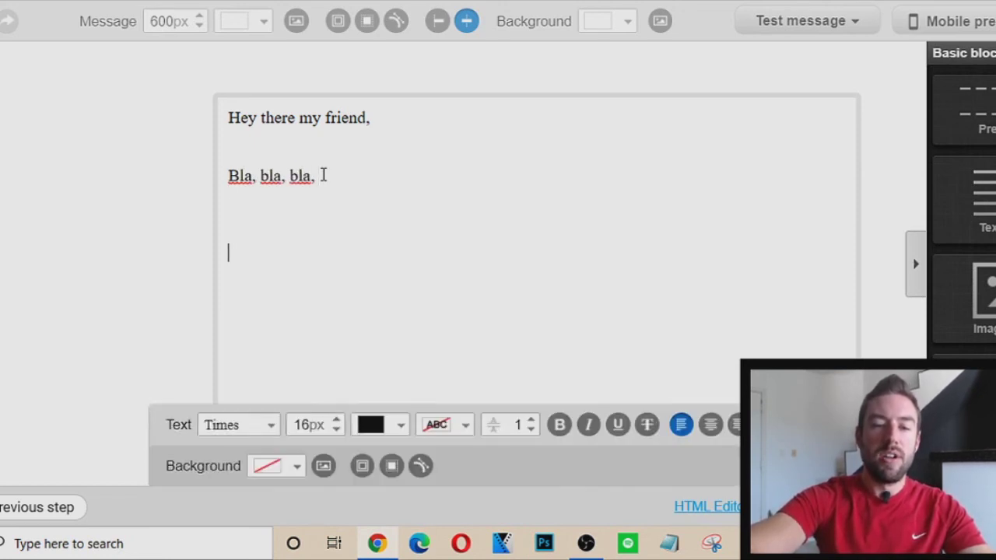
Write the call to action "If you're interested in my #1 way to market a business on Facebook in 2021, click and watch this video now.".
type("If you're intere")
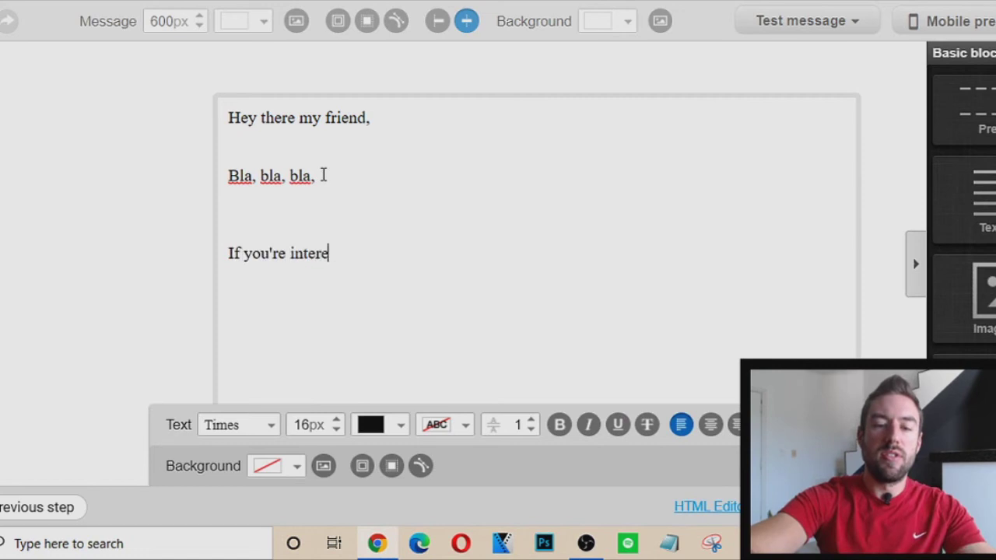
type("sted in my #1 way to ")
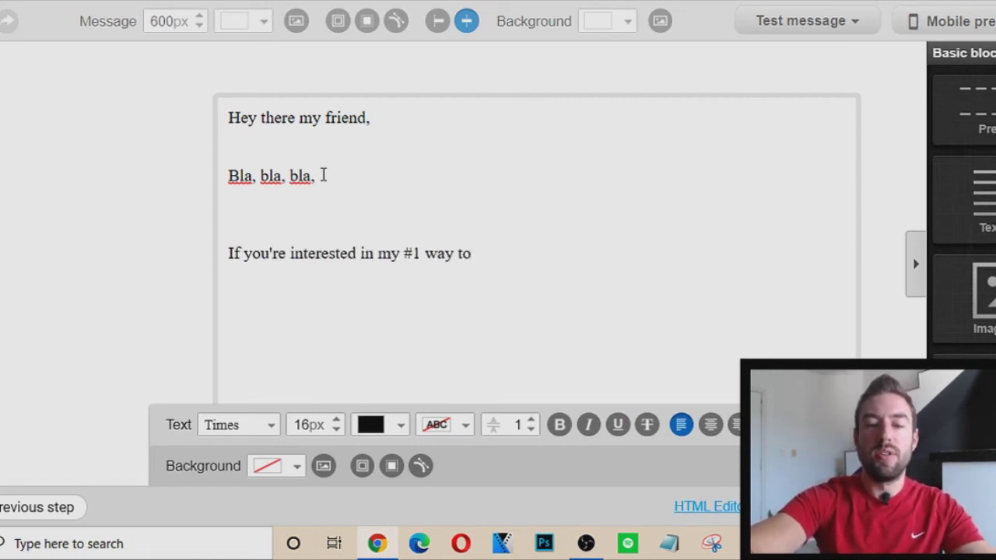
type("market a busine")
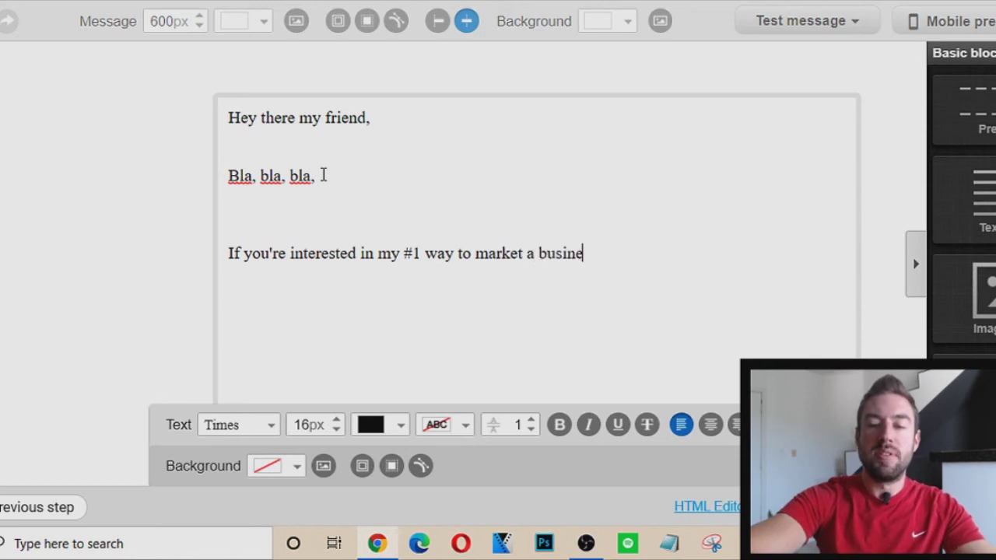
type("ss on Facebook in 220")
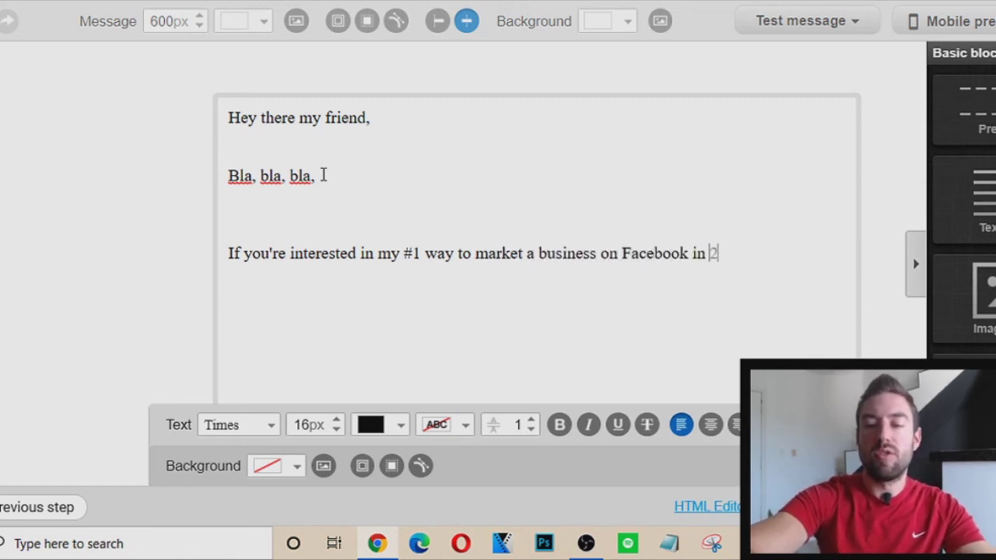
key("BackSpace")
key("BackSpace")
type("021, click and watch this video now.")
Close the email below the call to action with "Best," and the sender's first name on the following line.
key("Return")
key("Return")
type("Best,")
key("Return")
type("Garrett")
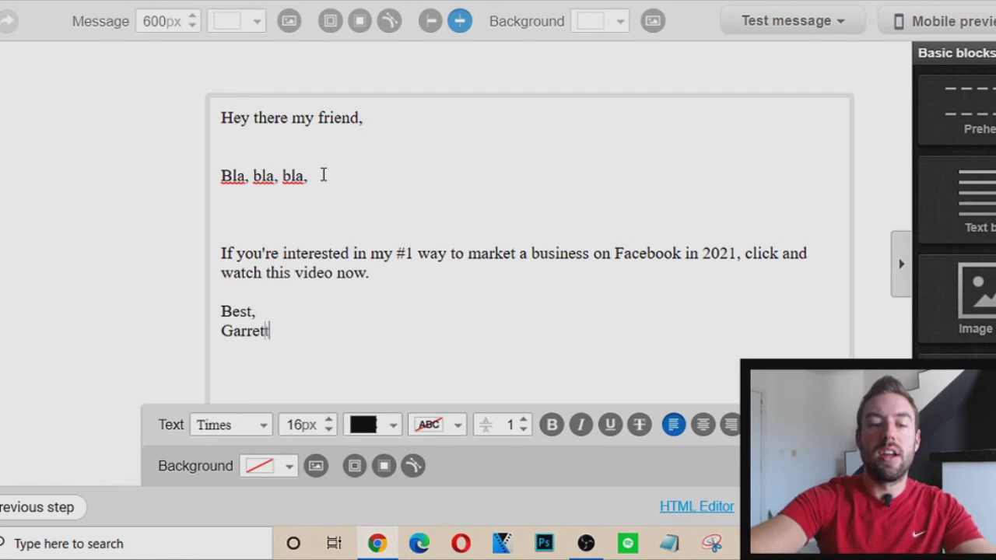
scroll(267, 164, "down", 2)
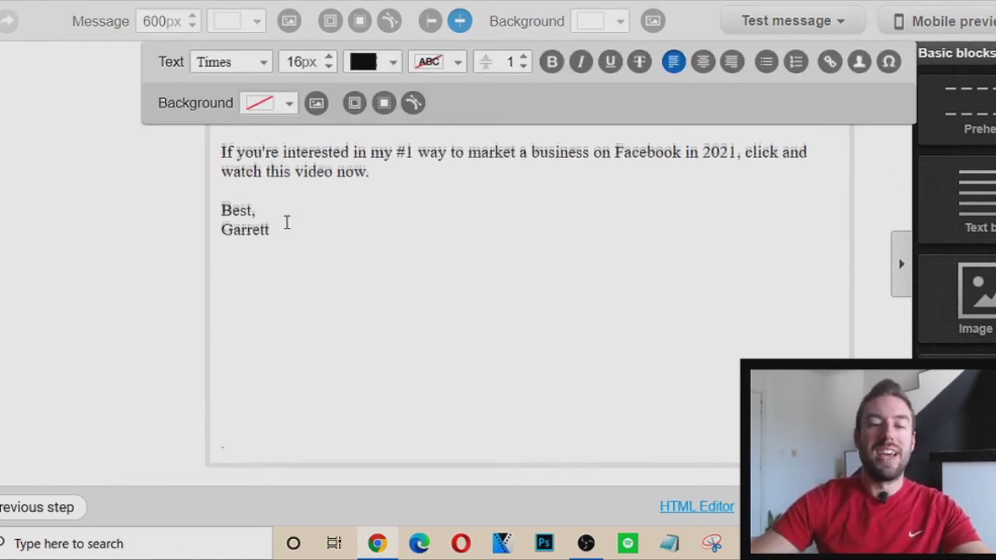
scroll(296, 226, "up", 2)
scroll(478, 288, "down", 2)
scroll(556, 211, "up", 1)
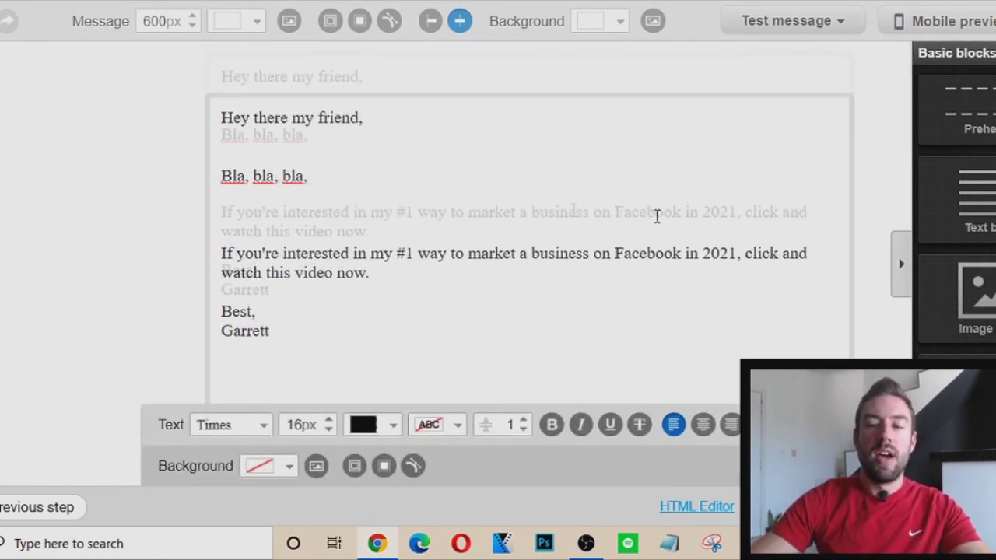
left_click_drag(745, 252, 813, 280)
scroll(811, 274, "down", 1)
scroll(739, 269, "down", 1)
scroll(716, 256, "up", 2)
scroll(709, 262, "down", 2)
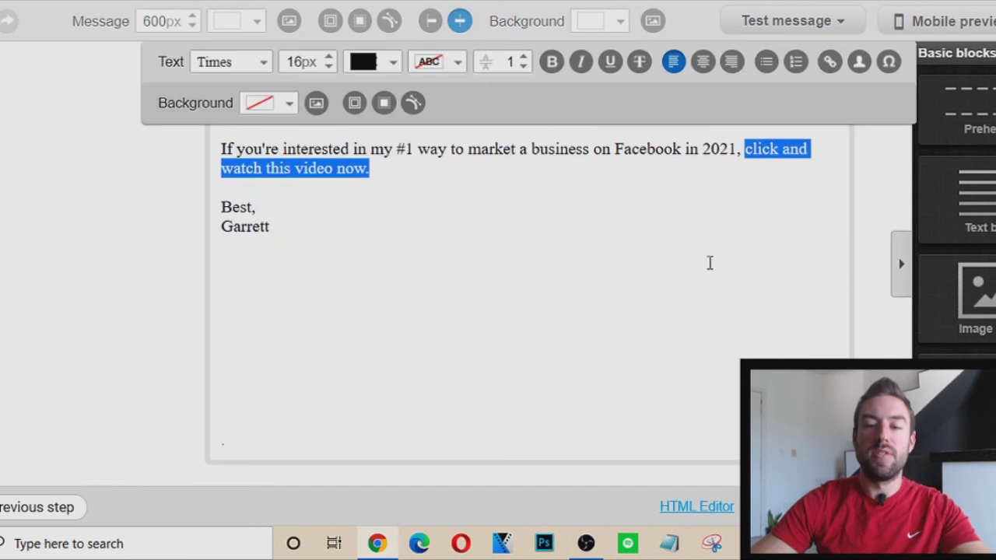
left_click(832, 63)
left_click(378, 226)
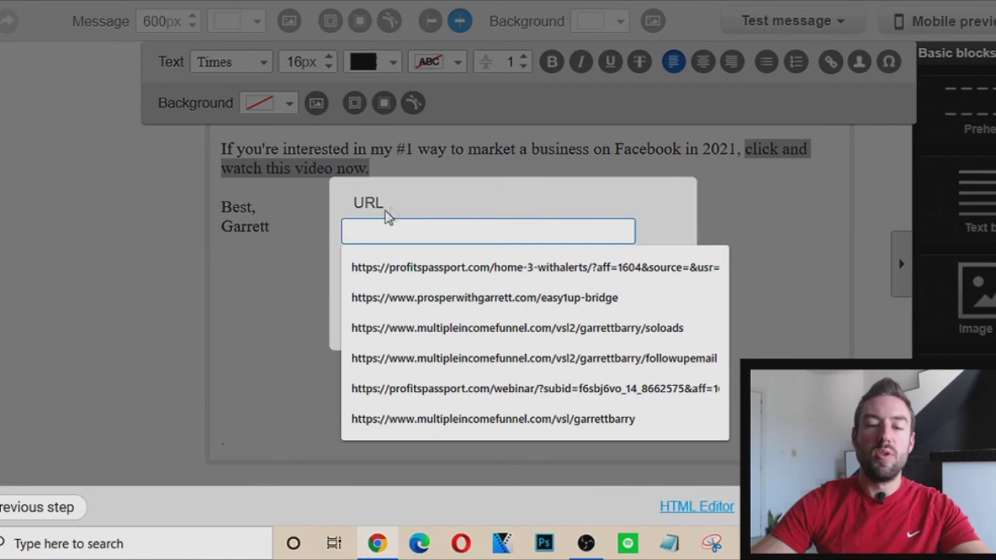
type("http:")
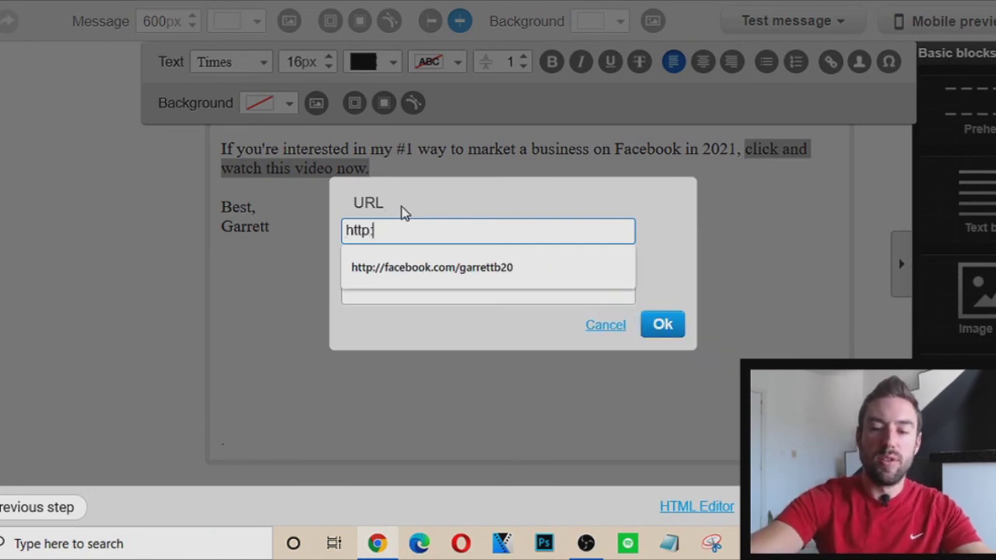
type("//google.com")
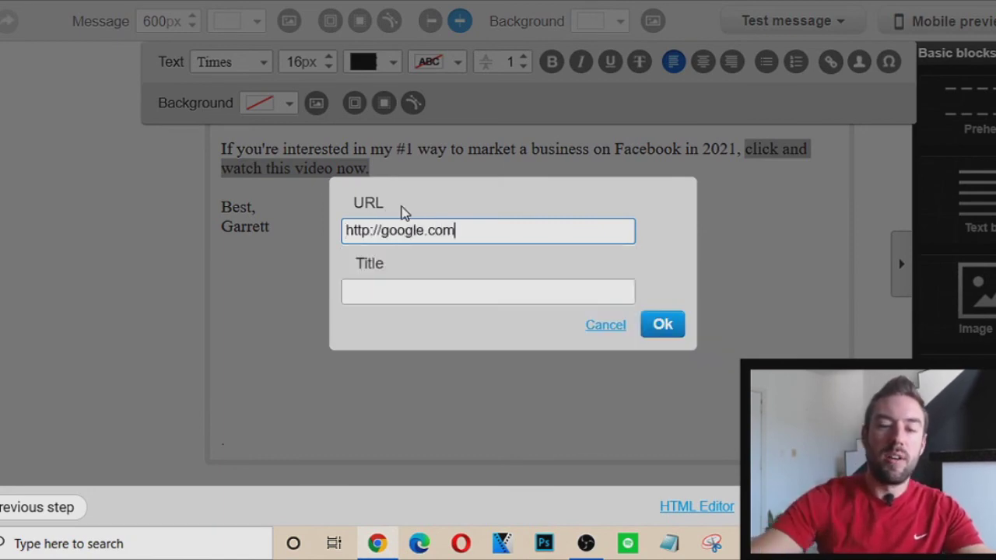
left_click(662, 324)
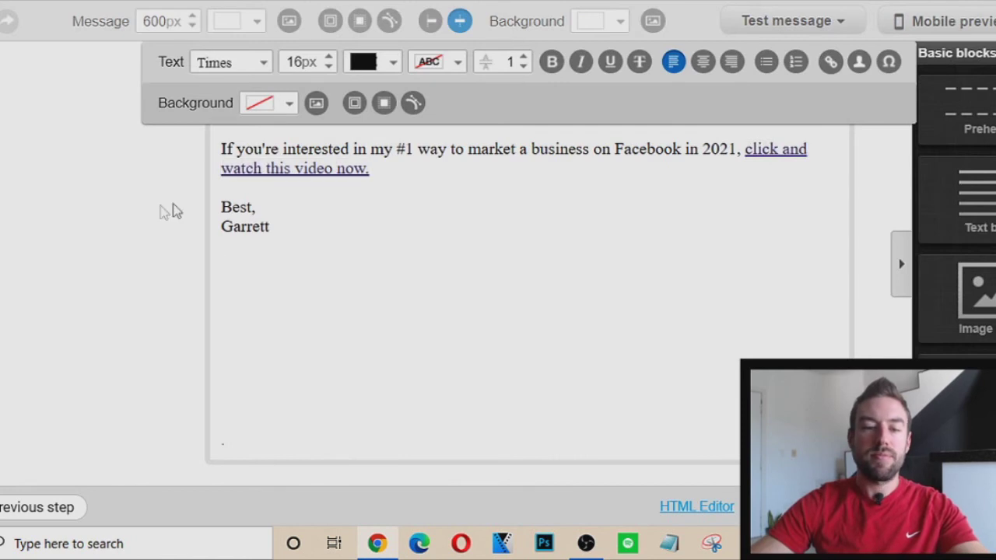
Proceed to the recipients, include the broadcastleads1 list, and continue to the message summary.
scroll(561, 257, "up", 2)
scroll(404, 156, "down", 2)
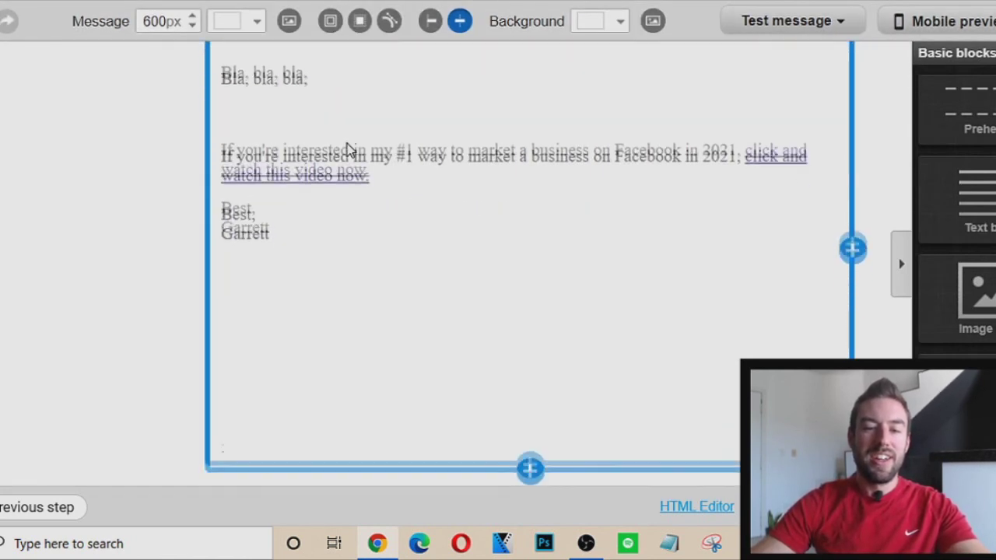
left_click(864, 507)
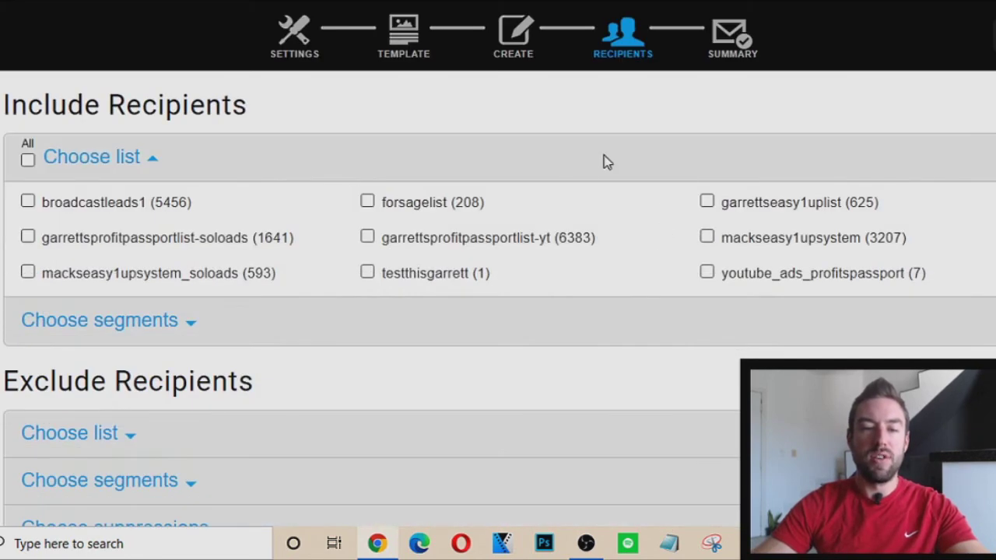
left_click(65, 207)
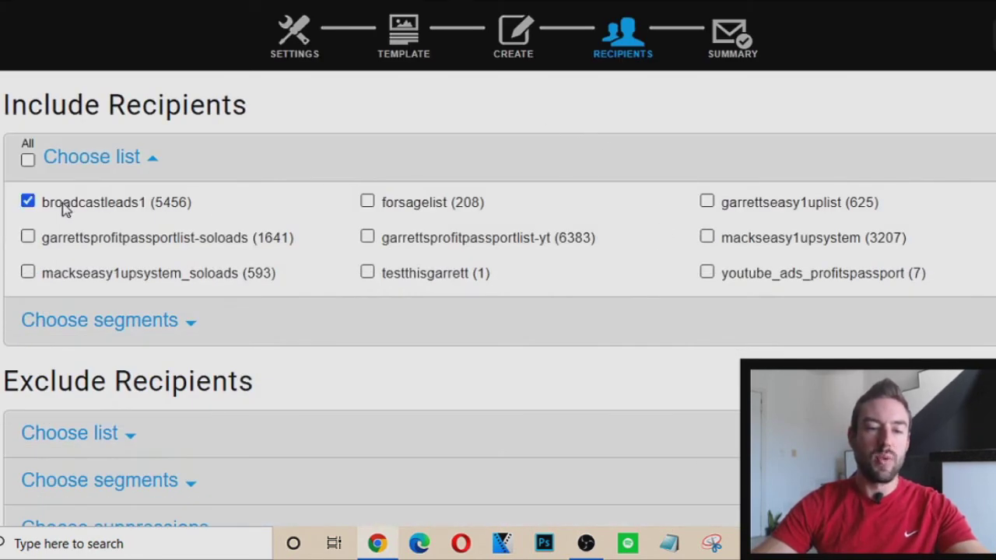
scroll(187, 192, "down", 4)
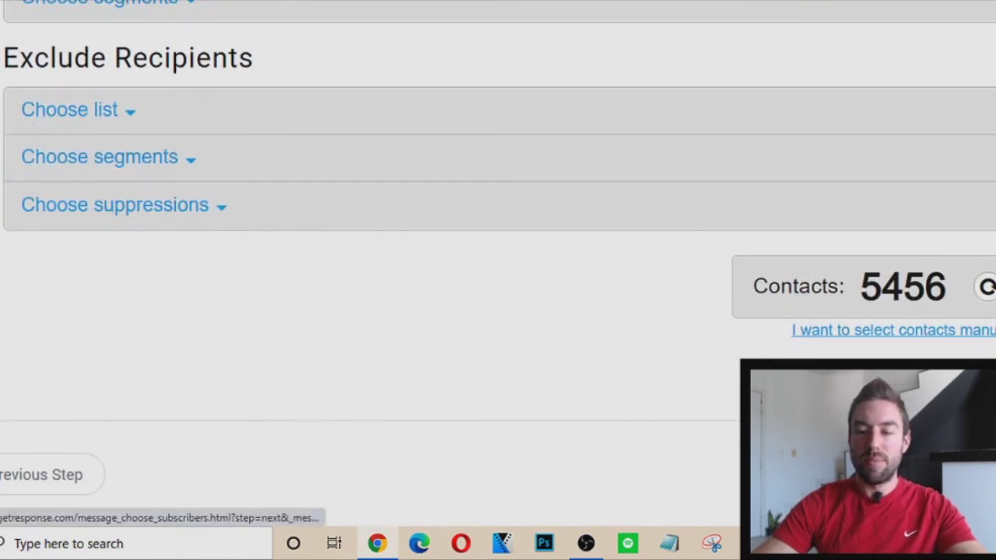
left_click(973, 475)
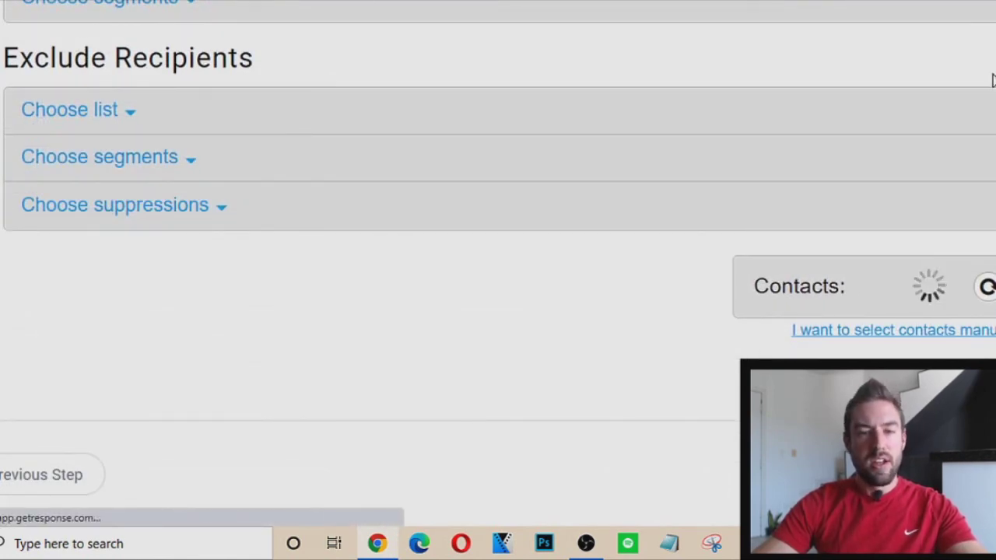
Review the subject, template, HTML message and recipients in the message summary.
scroll(856, 104, "down", 2)
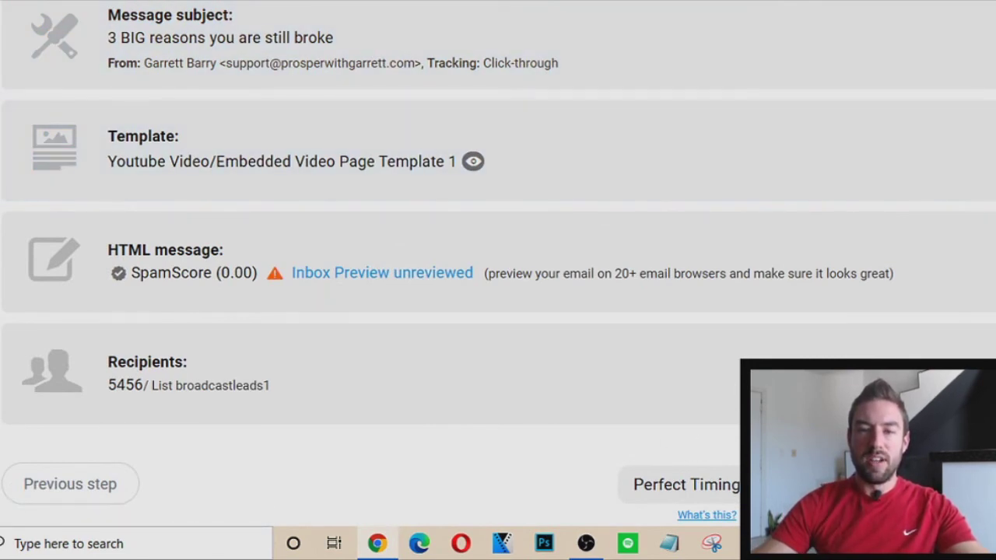
scroll(540, 407, "up", 2)
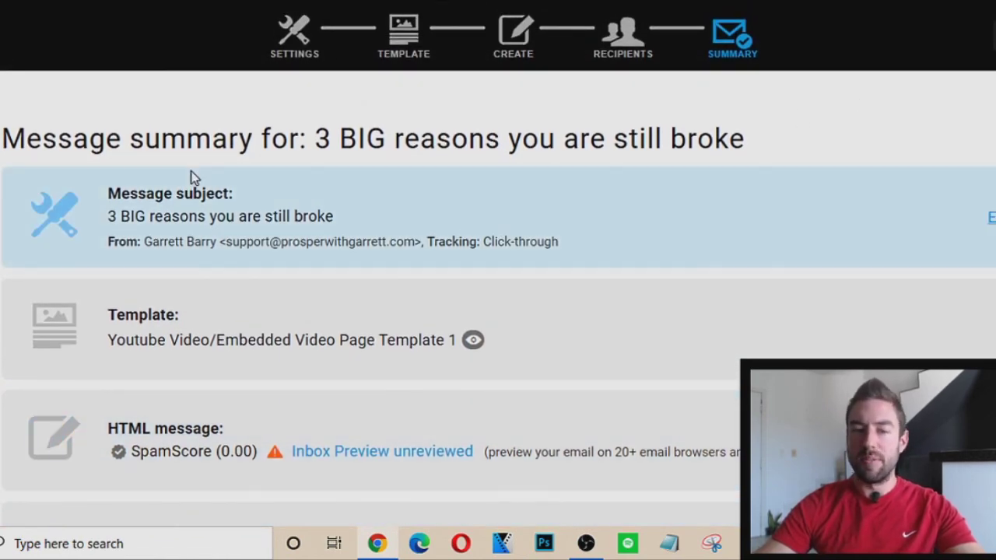
scroll(373, 129, "down", 2)
scroll(487, 440, "up", 2)
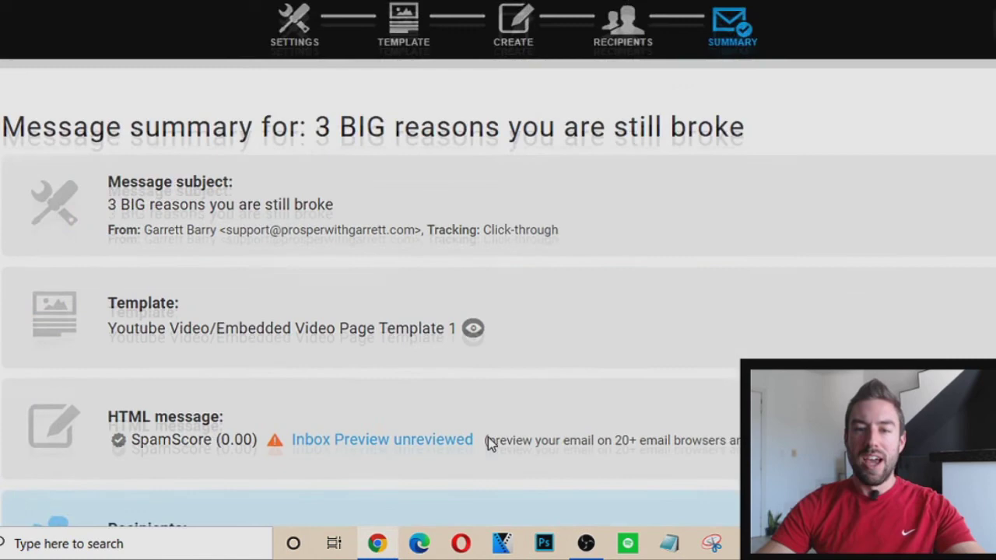